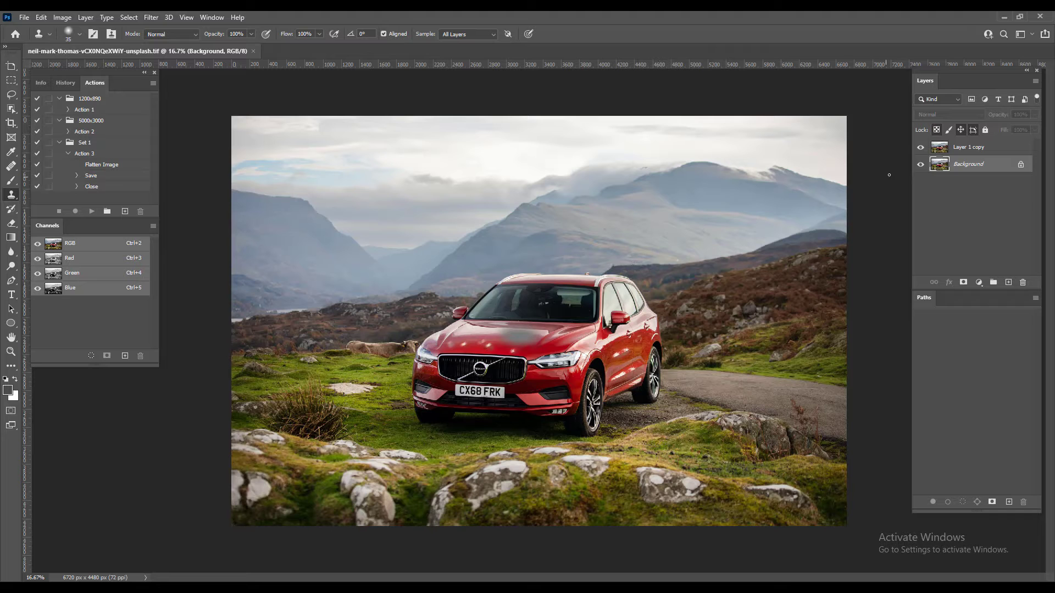
Step: Select Layer 1 copy and add a new blank layer above it for retouching the damaged hood
{"action": "left_click", "coordinate": [969, 148]}
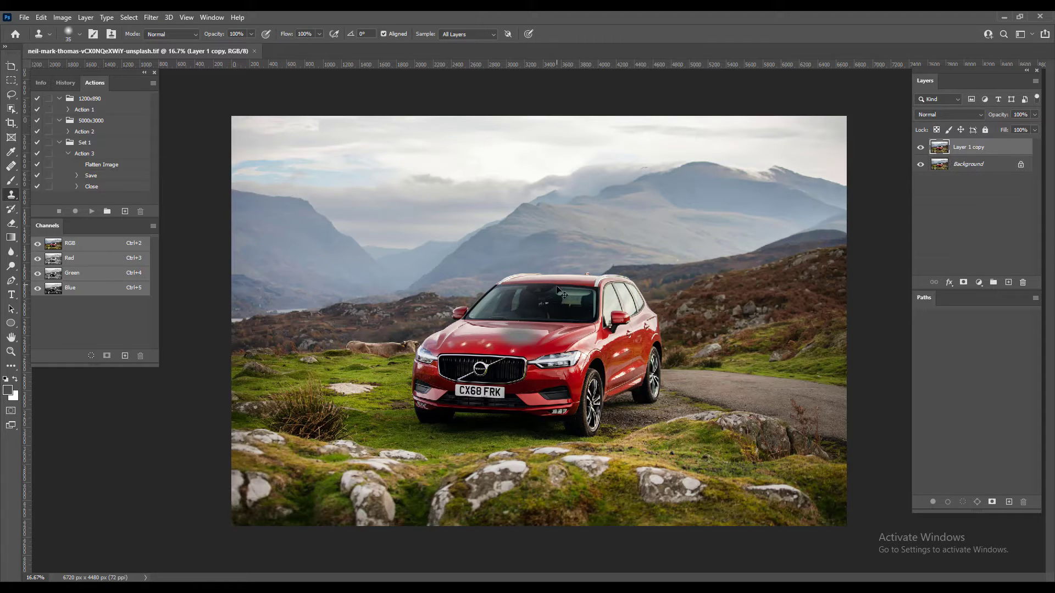
{"action": "scroll", "coordinate": [493, 321], "scroll_direction": "up", "scroll_amount": 5}
{"action": "scroll", "coordinate": [493, 325], "scroll_direction": "up", "scroll_amount": 3}
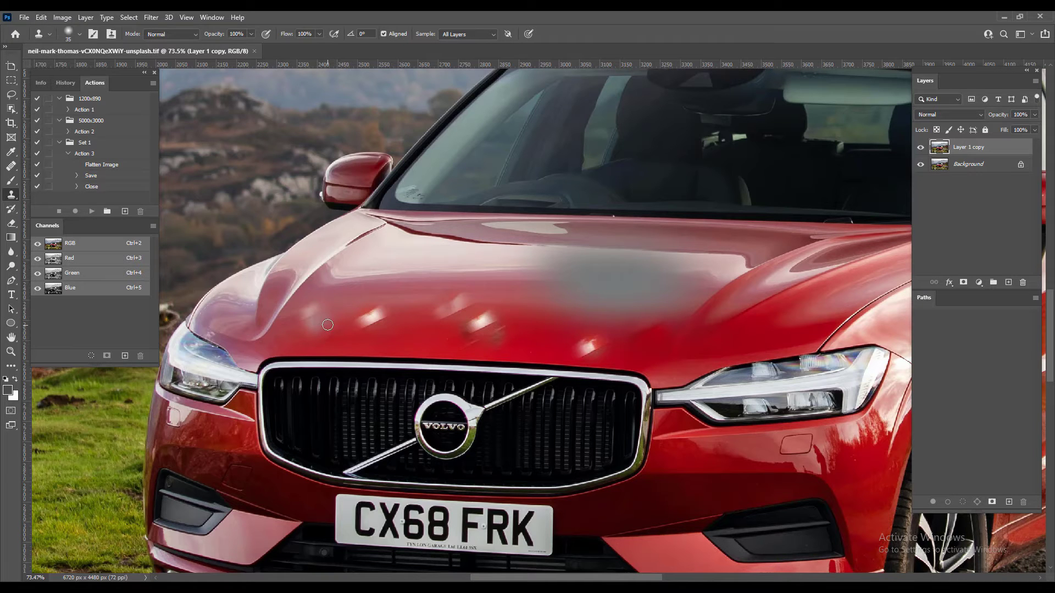
{"action": "left_click_drag", "start_coordinate": [411, 336], "coordinate": [318, 284]}
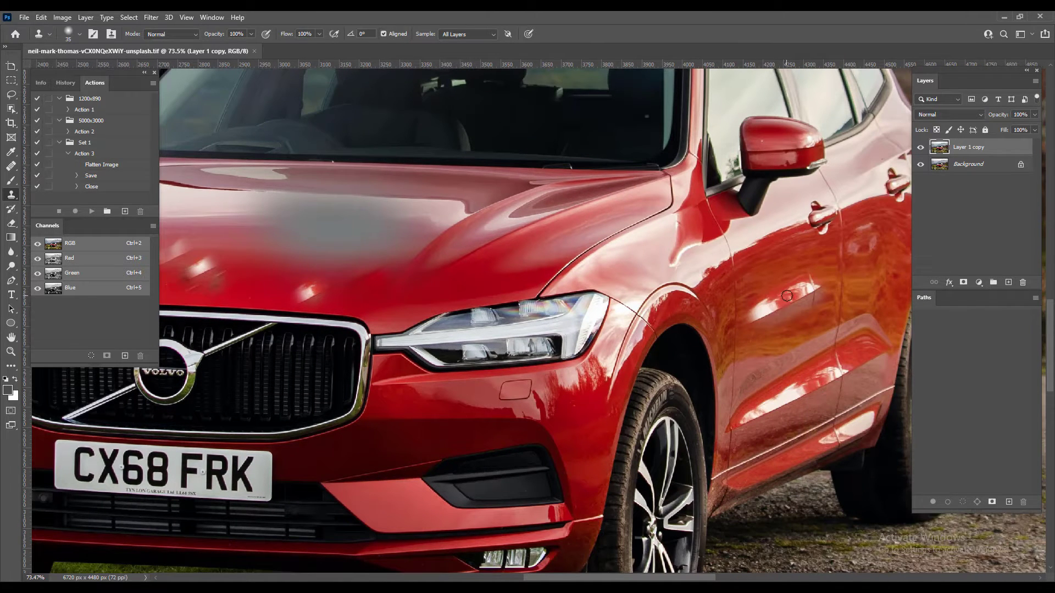
{"action": "left_click_drag", "start_coordinate": [341, 269], "coordinate": [634, 292]}
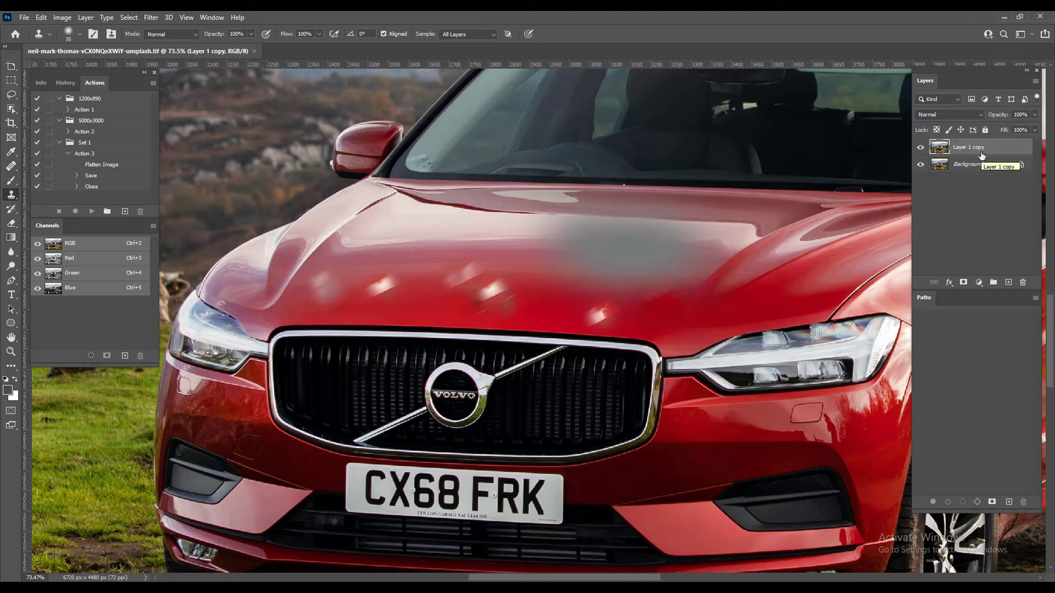
{"action": "scroll", "coordinate": [526, 285], "scroll_direction": "up", "scroll_amount": 3}
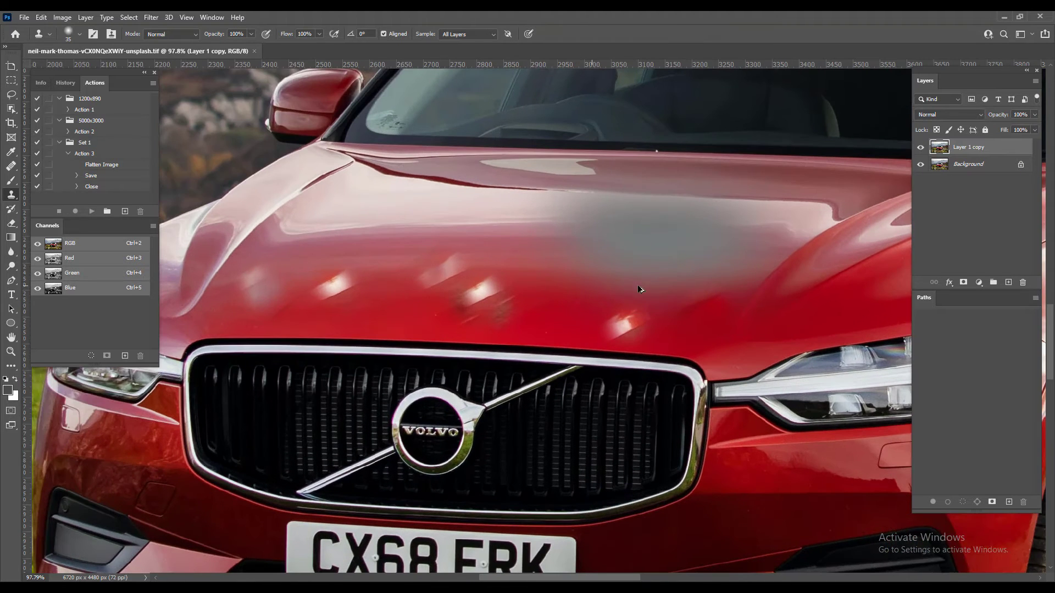
{"action": "left_click", "coordinate": [1007, 282]}
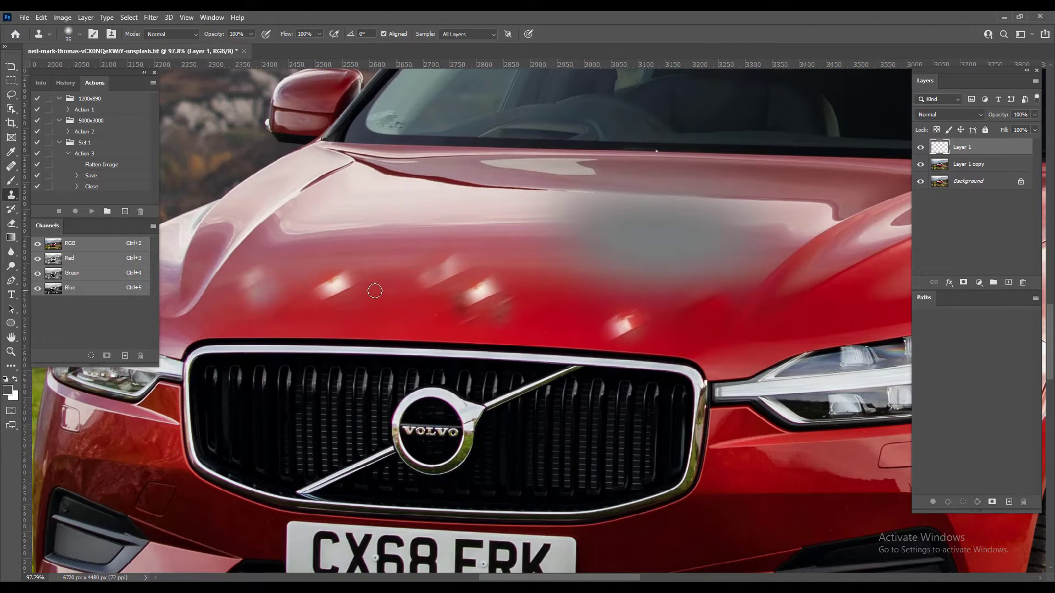
Step: Cover the second bright spot from the left on the hood using the Clone Stamp at 50 px
{"action": "left_click_drag", "start_coordinate": [349, 299], "coordinate": [558, 273]}
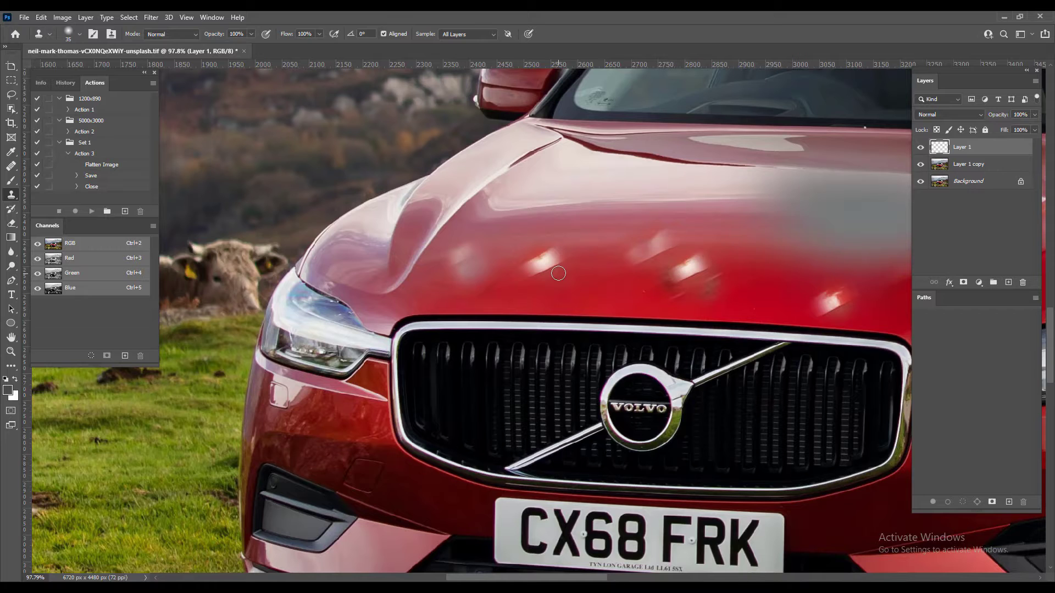
{"action": "key", "text": "bracketright"}
{"action": "mouse_move", "coordinate": [569, 259]}
{"action": "left_mouse_down"}
{"action": "mouse_move", "coordinate": [541, 262]}
{"action": "mouse_move", "coordinate": [576, 265]}
{"action": "mouse_move", "coordinate": [531, 271]}
{"action": "mouse_move", "coordinate": [558, 252]}
{"action": "mouse_move", "coordinate": [537, 268]}
{"action": "left_mouse_up"}
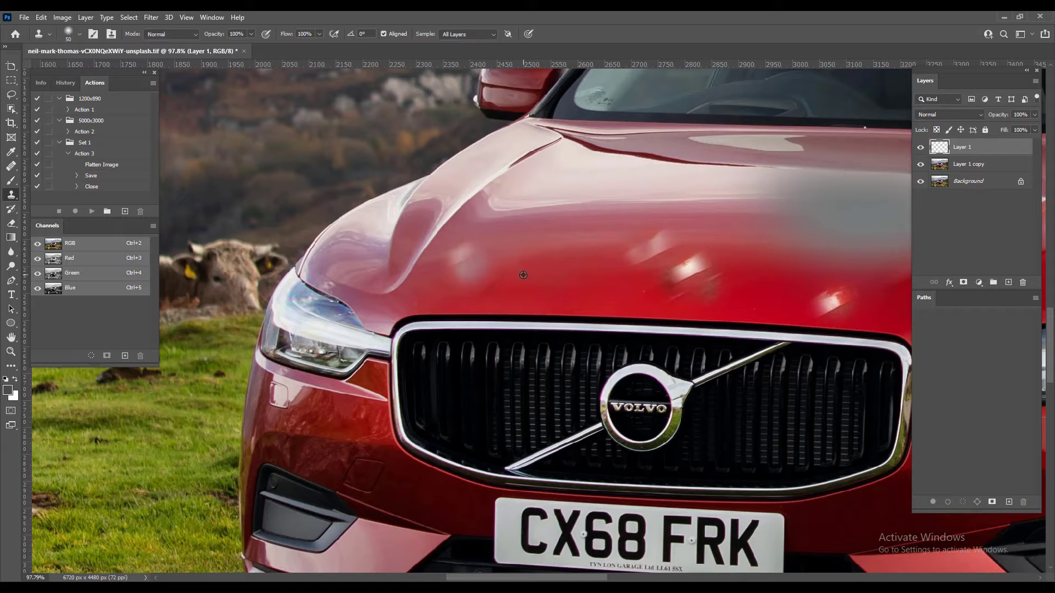
{"action": "left_click_drag", "start_coordinate": [450, 267], "coordinate": [470, 249]}
{"action": "key", "text": "ctrl+z"}
{"action": "key", "text": "ctrl+z"}
Step: Heal the leftmost pale spot on the hood with the Healing Brush at 60 px, sampling clean red paint nearby
{"action": "left_click", "coordinate": [11, 166]}
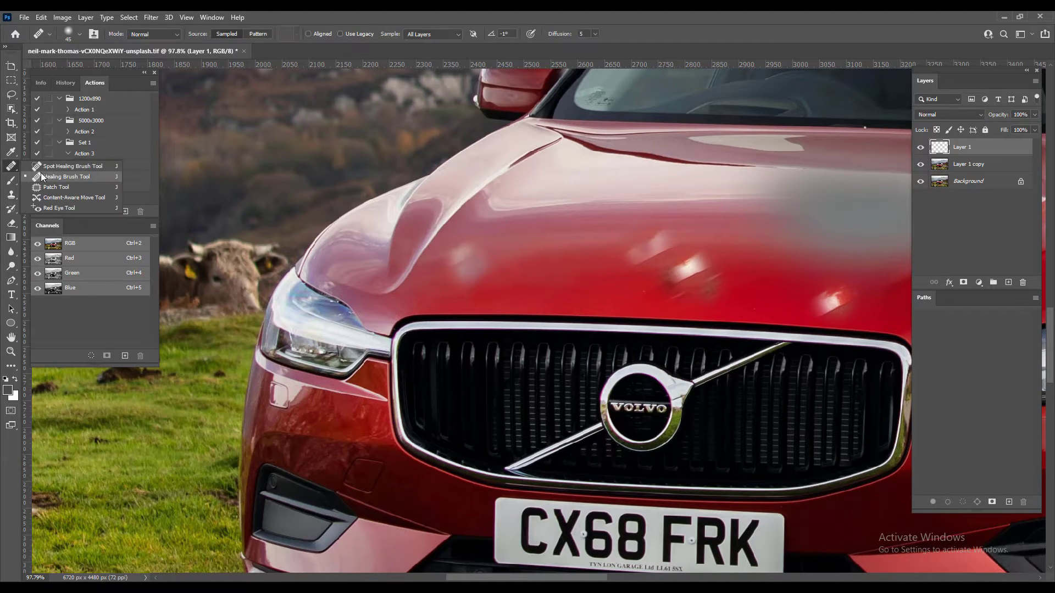
{"action": "left_click", "coordinate": [46, 177]}
{"action": "key", "text": "bracketright"}
{"action": "key", "text": "bracketright"}
{"action": "mouse_move", "coordinate": [494, 263]}
{"action": "left_mouse_down"}
{"action": "mouse_move", "coordinate": [470, 269]}
{"action": "mouse_move", "coordinate": [462, 260]}
{"action": "left_mouse_up"}
{"action": "left_click", "coordinate": [479, 256]}
{"action": "left_click", "coordinate": [488, 248], "text": "alt"}
{"action": "left_click", "coordinate": [454, 263]}
{"action": "left_click", "coordinate": [519, 249], "text": "alt"}
{"action": "left_click", "coordinate": [484, 263]}
{"action": "left_click", "coordinate": [461, 270]}
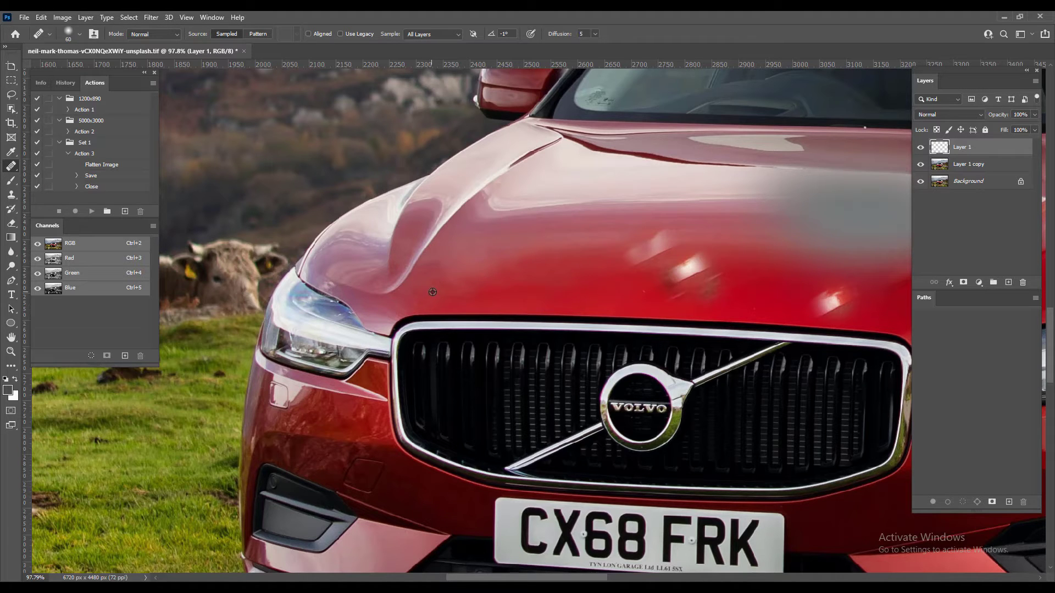
{"action": "left_click", "coordinate": [459, 270]}
{"action": "left_click", "coordinate": [473, 262]}
{"action": "left_click", "coordinate": [508, 246], "text": "alt"}
{"action": "left_click", "coordinate": [472, 259]}
Step: Heal the cluster of bright spots above the grille and the single spot on the hood near the right headlight
{"action": "left_click", "coordinate": [604, 251], "text": "alt"}
{"action": "left_click", "coordinate": [646, 254]}
{"action": "mouse_move", "coordinate": [665, 239]}
{"action": "left_mouse_down"}
{"action": "mouse_move", "coordinate": [616, 263]}
{"action": "mouse_move", "coordinate": [624, 241]}
{"action": "mouse_move", "coordinate": [672, 239]}
{"action": "mouse_move", "coordinate": [645, 248]}
{"action": "left_mouse_up"}
{"action": "mouse_move", "coordinate": [692, 278]}
{"action": "left_mouse_down"}
{"action": "mouse_move", "coordinate": [665, 269]}
{"action": "mouse_move", "coordinate": [713, 277]}
{"action": "mouse_move", "coordinate": [655, 282]}
{"action": "mouse_move", "coordinate": [712, 281]}
{"action": "mouse_move", "coordinate": [644, 292]}
{"action": "mouse_move", "coordinate": [702, 265]}
{"action": "mouse_move", "coordinate": [657, 265]}
{"action": "mouse_move", "coordinate": [676, 252]}
{"action": "mouse_move", "coordinate": [633, 252]}
{"action": "mouse_move", "coordinate": [731, 274]}
{"action": "mouse_move", "coordinate": [660, 280]}
{"action": "mouse_move", "coordinate": [687, 274]}
{"action": "left_mouse_up"}
{"action": "mouse_move", "coordinate": [631, 253]}
{"action": "left_mouse_down"}
{"action": "mouse_move", "coordinate": [638, 264]}
{"action": "mouse_move", "coordinate": [683, 265]}
{"action": "left_mouse_up"}
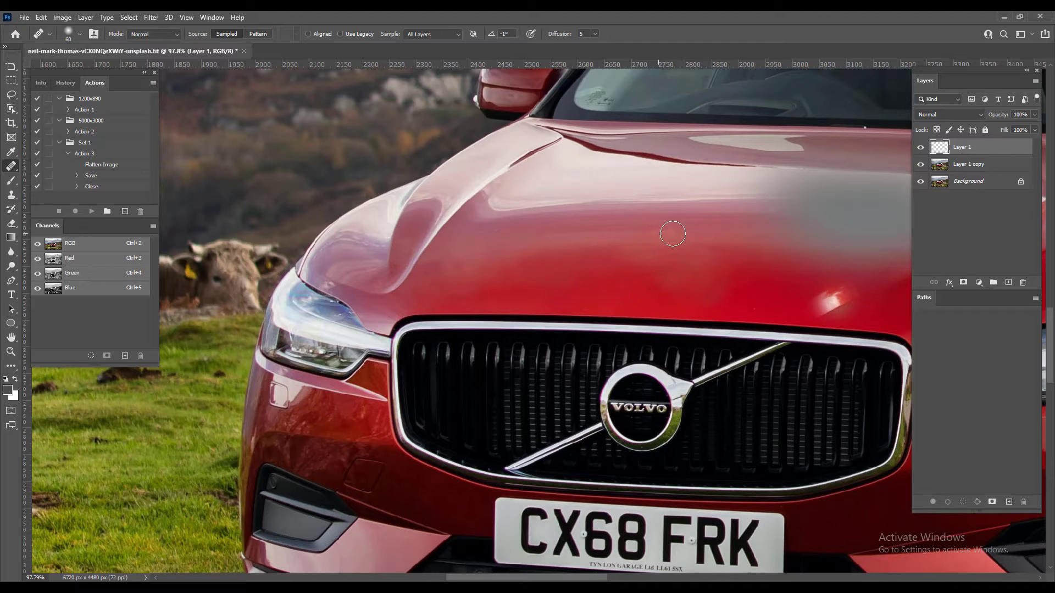
{"action": "left_click", "coordinate": [760, 294], "text": "alt"}
{"action": "mouse_move", "coordinate": [802, 304]}
{"action": "left_mouse_down"}
{"action": "mouse_move", "coordinate": [791, 303]}
{"action": "mouse_move", "coordinate": [833, 302]}
{"action": "mouse_move", "coordinate": [538, 249]}
{"action": "mouse_move", "coordinate": [602, 267]}
{"action": "mouse_move", "coordinate": [572, 310]}
{"action": "mouse_move", "coordinate": [538, 284]}
{"action": "left_mouse_up"}
Step: Enlarge the Healing Brush to 90 px and heal across the grey patch on the hood from samples of adjacent paint
{"action": "left_click", "coordinate": [490, 239], "text": "alt"}
{"action": "left_click", "coordinate": [497, 251], "text": "alt"}
{"action": "key", "text": "bracketright"}
{"action": "key", "text": "bracketright"}
{"action": "key", "text": "bracketright"}
{"action": "left_click", "coordinate": [410, 243], "text": "alt"}
{"action": "left_click_drag", "start_coordinate": [574, 240], "coordinate": [592, 240]}
{"action": "left_click", "coordinate": [456, 242], "text": "alt"}
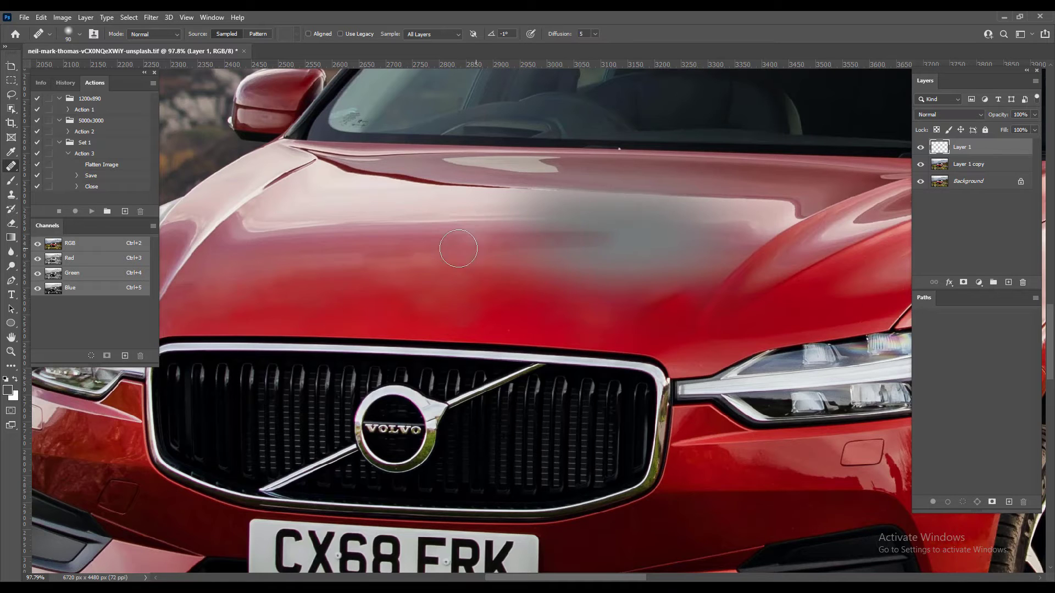
{"action": "left_click", "coordinate": [460, 251], "text": "alt"}
{"action": "left_click_drag", "start_coordinate": [522, 248], "coordinate": [607, 250]}
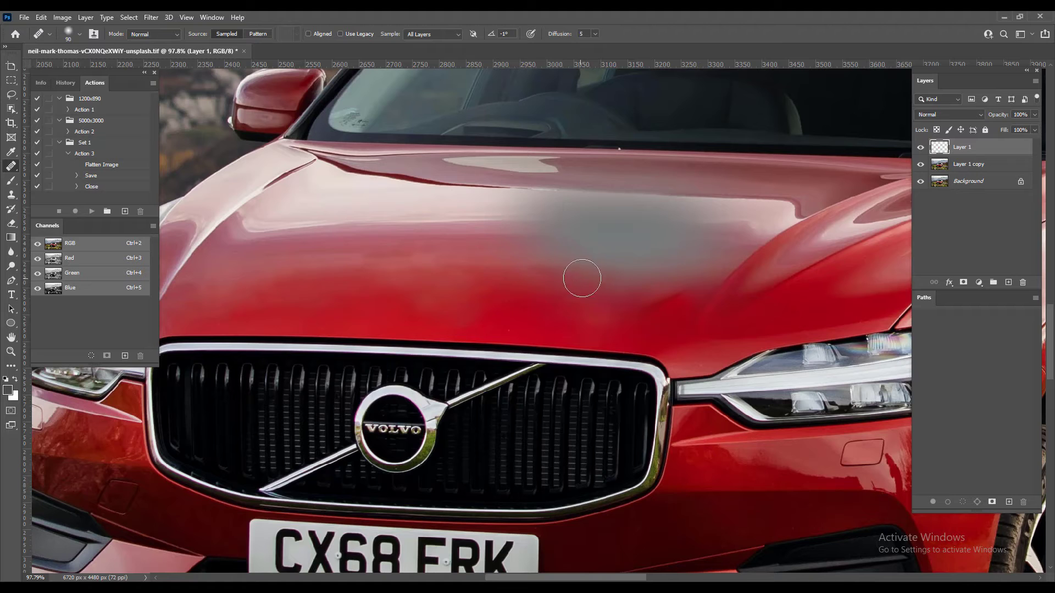
Step: Clone red paint over the lower edge of the grey hood patch with the Clone Stamp at 125 px, redoing the stroke from a fresh sample
{"action": "key", "text": "s"}
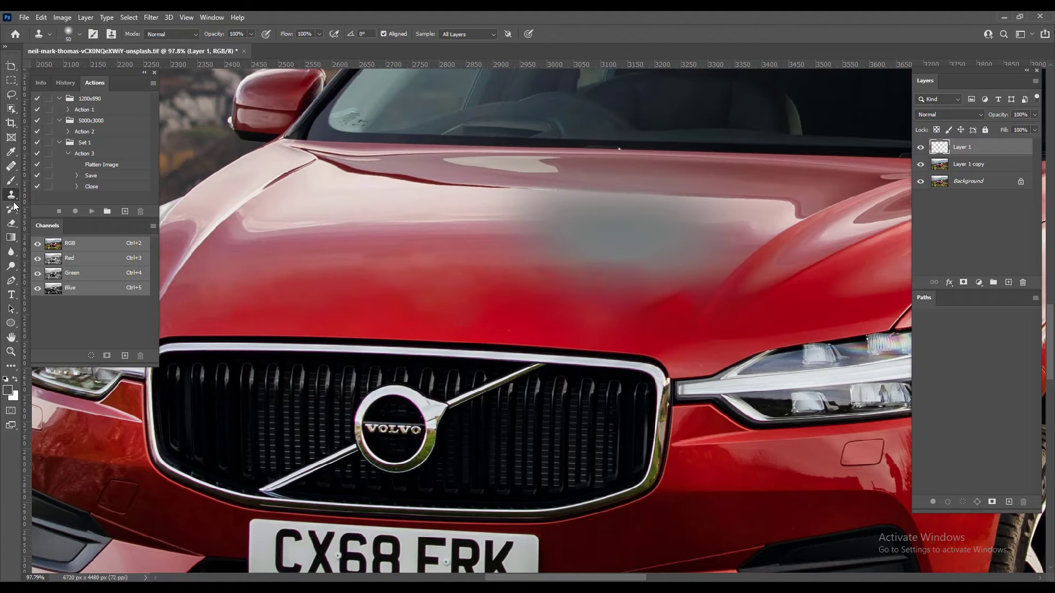
{"action": "key", "text": "bracketright"}
{"action": "key", "text": "bracketright"}
{"action": "key", "text": "bracketright"}
{"action": "key", "text": "bracketright"}
{"action": "key", "text": "bracketright"}
{"action": "key", "text": "bracketright"}
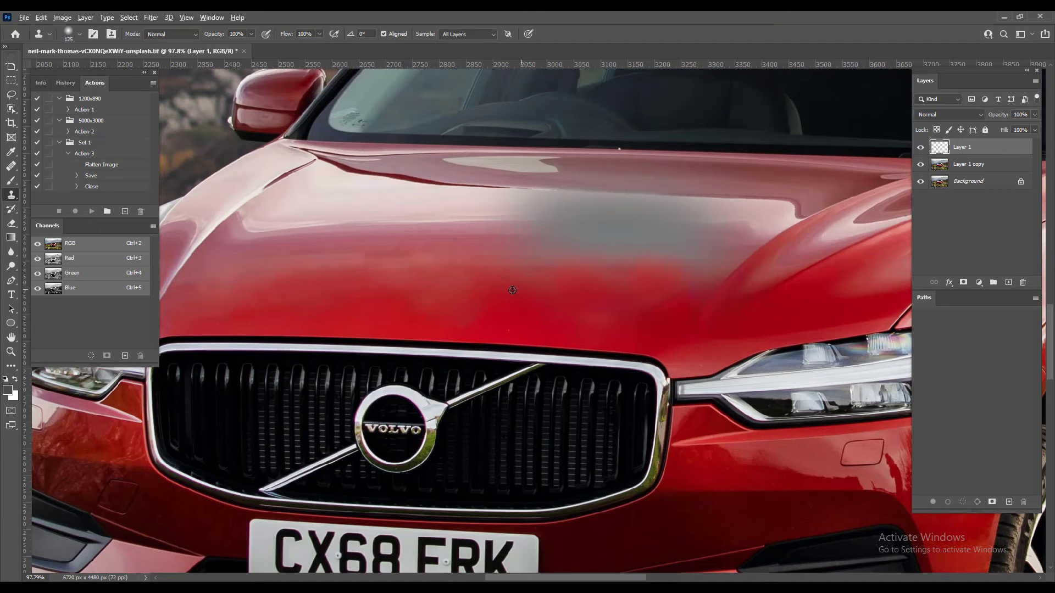
{"action": "key", "text": "ctrl+z"}
{"action": "key", "text": "ctrl+z"}
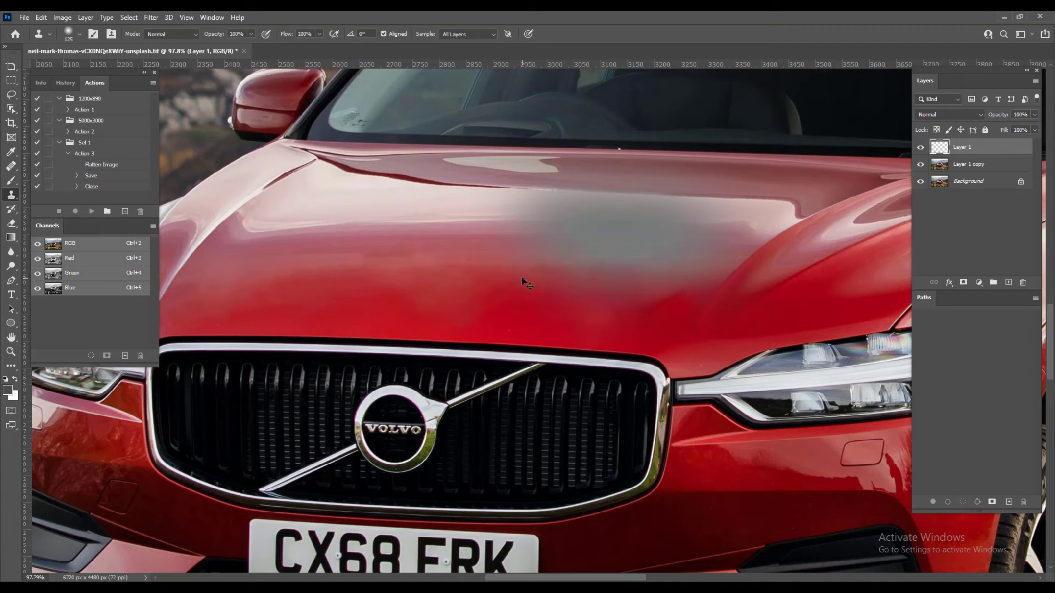
{"action": "left_click", "coordinate": [524, 275], "text": "alt"}
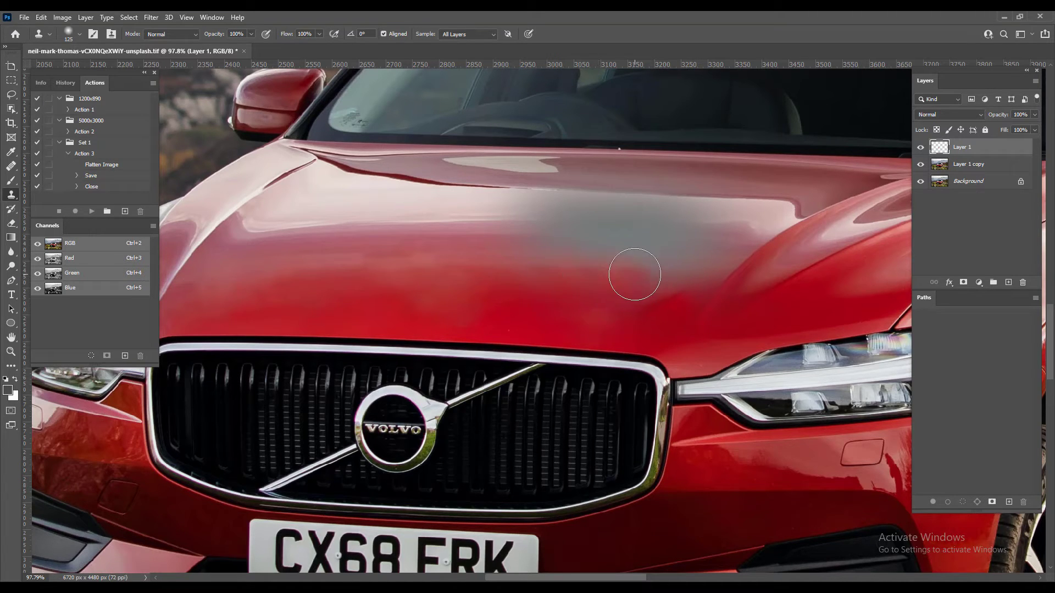
{"action": "scroll", "coordinate": [611, 263], "scroll_direction": "down", "scroll_amount": 5}
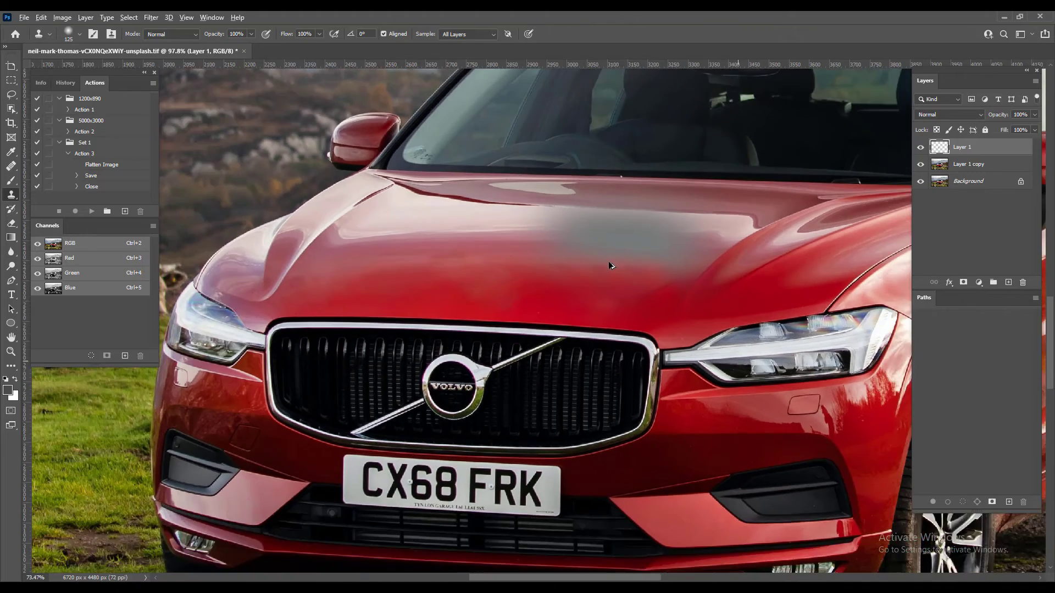
{"action": "scroll", "coordinate": [598, 264], "scroll_direction": "down", "scroll_amount": 3}
{"action": "scroll", "coordinate": [601, 262], "scroll_direction": "up", "scroll_amount": 5}
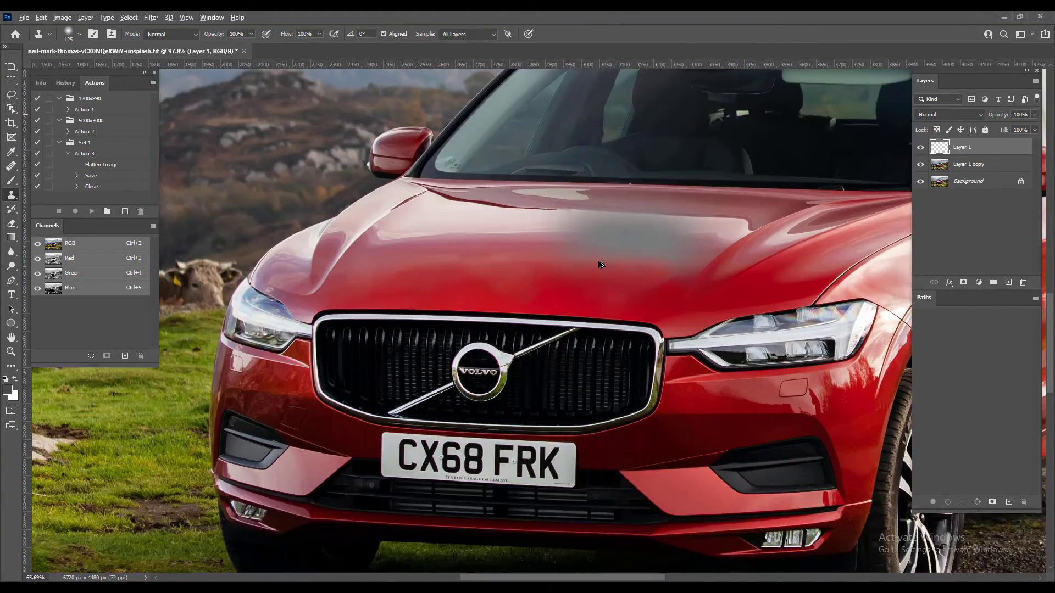
{"action": "scroll", "coordinate": [648, 265], "scroll_direction": "left", "scroll_amount": 3}
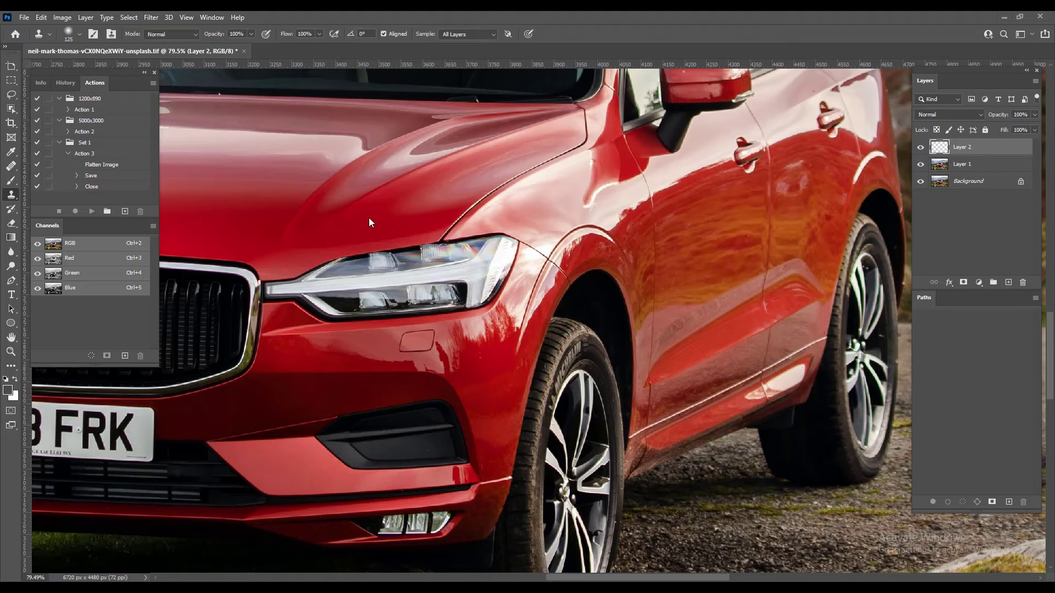
Step: Hide Layer 2 and Layer 1 and show them again to compare the car with the Background image
{"action": "scroll", "coordinate": [368, 217], "scroll_direction": "down", "scroll_amount": 4}
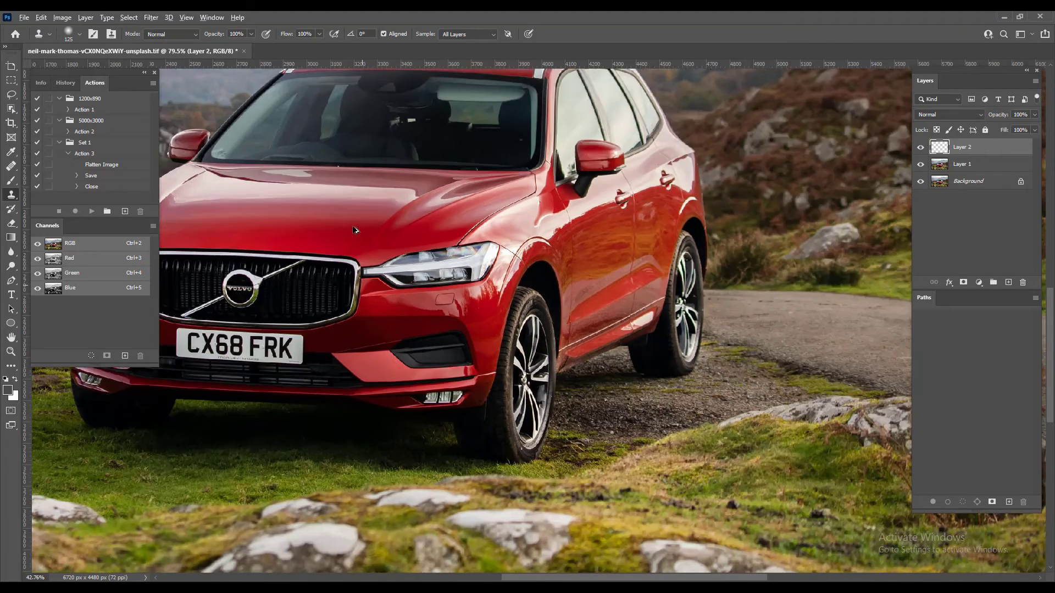
{"action": "scroll", "coordinate": [355, 227], "scroll_direction": "up", "scroll_amount": 2}
{"action": "left_click_drag", "start_coordinate": [364, 224], "coordinate": [423, 237]}
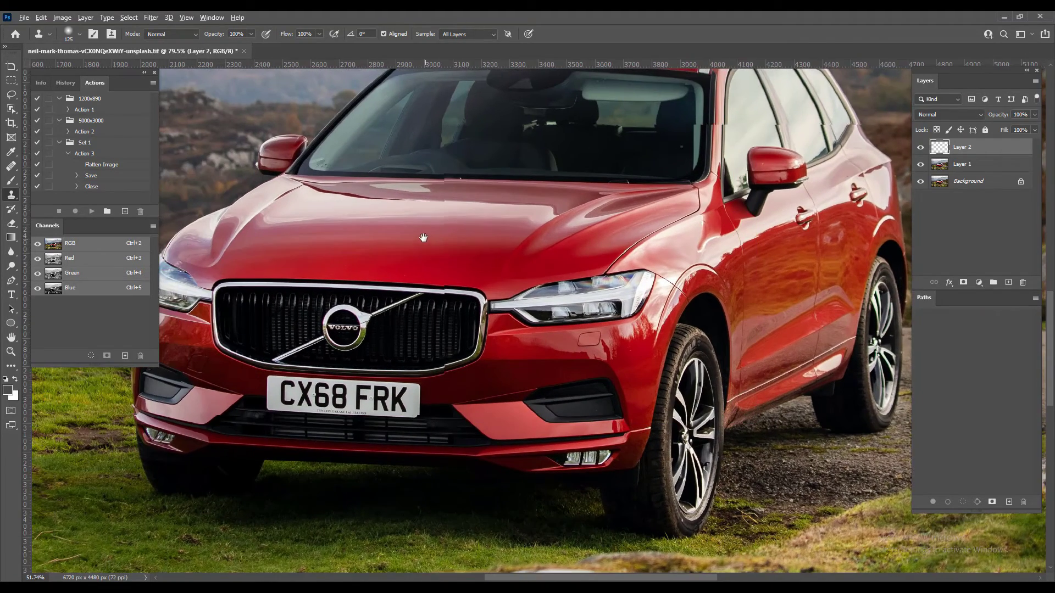
{"action": "left_click", "coordinate": [919, 149]}
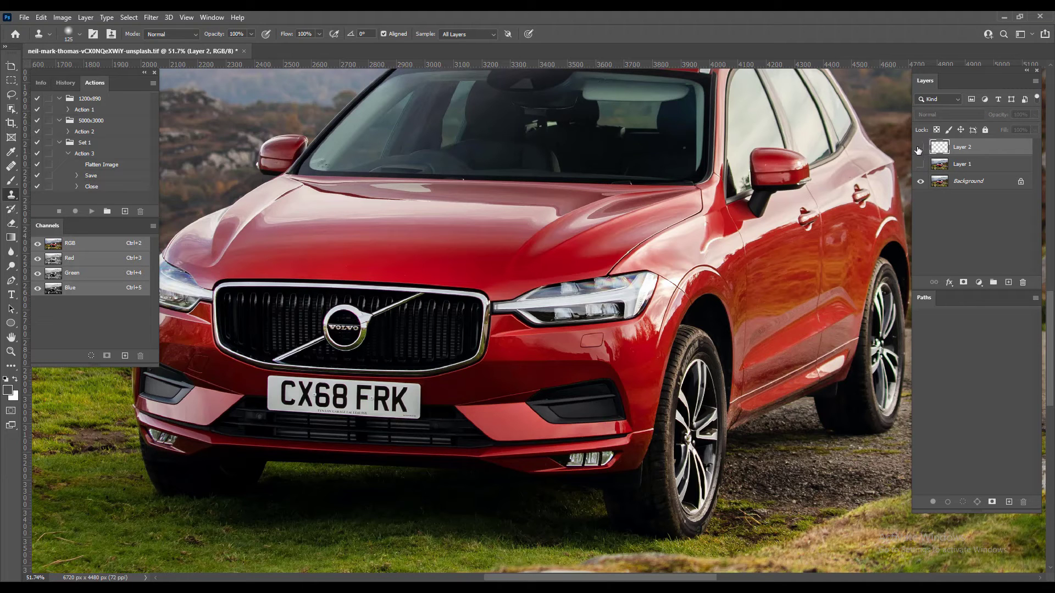
{"action": "left_click", "coordinate": [920, 164]}
{"action": "left_click_drag", "start_coordinate": [846, 219], "coordinate": [721, 225]}
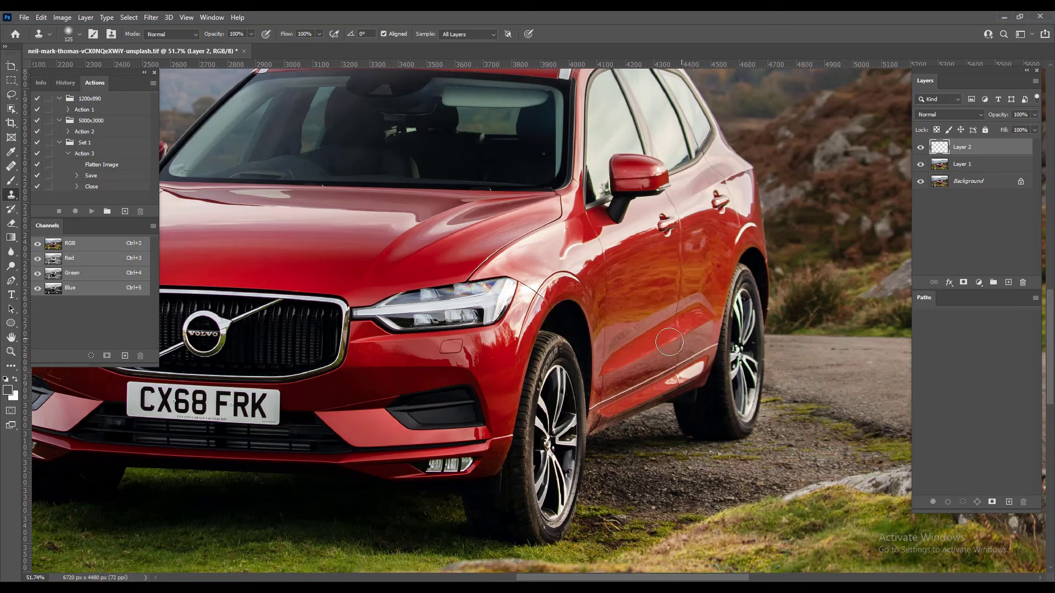
Step: Reduce the Clone Stamp to 35 px and clone red paint over the white highlight on the sill below the rear door
{"action": "key", "text": "bracketleft"}
{"action": "key", "text": "bracketleft"}
{"action": "key", "text": "bracketleft"}
{"action": "key", "text": "bracketleft"}
{"action": "key", "text": "bracketleft"}
{"action": "key", "text": "bracketleft"}
{"action": "key", "text": "bracketleft"}
{"action": "key", "text": "bracketleft"}
{"action": "scroll", "coordinate": [691, 381], "scroll_direction": "up", "scroll_amount": 5}
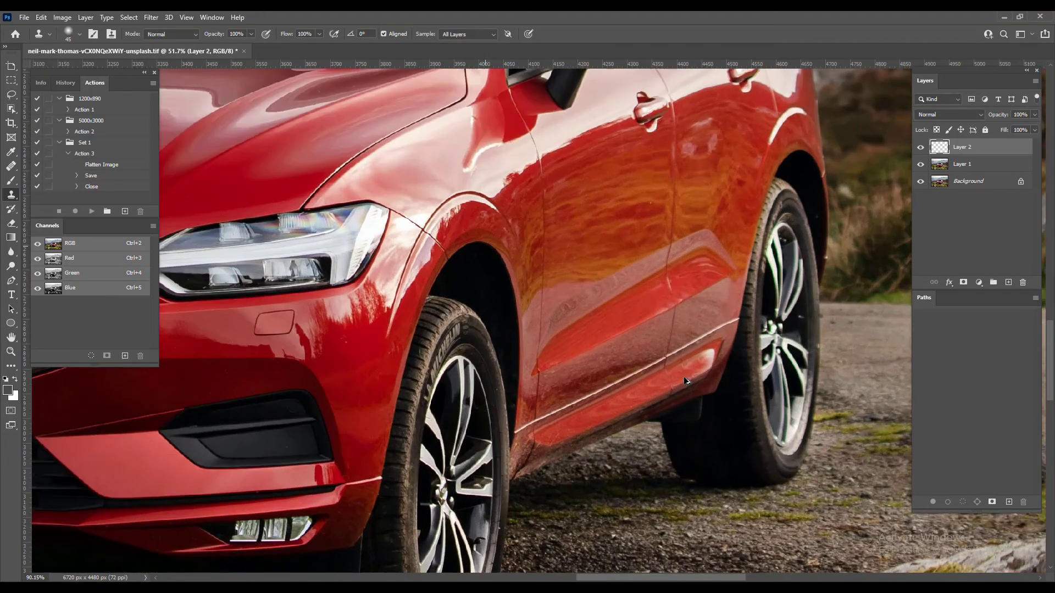
{"action": "key", "text": "bracketleft"}
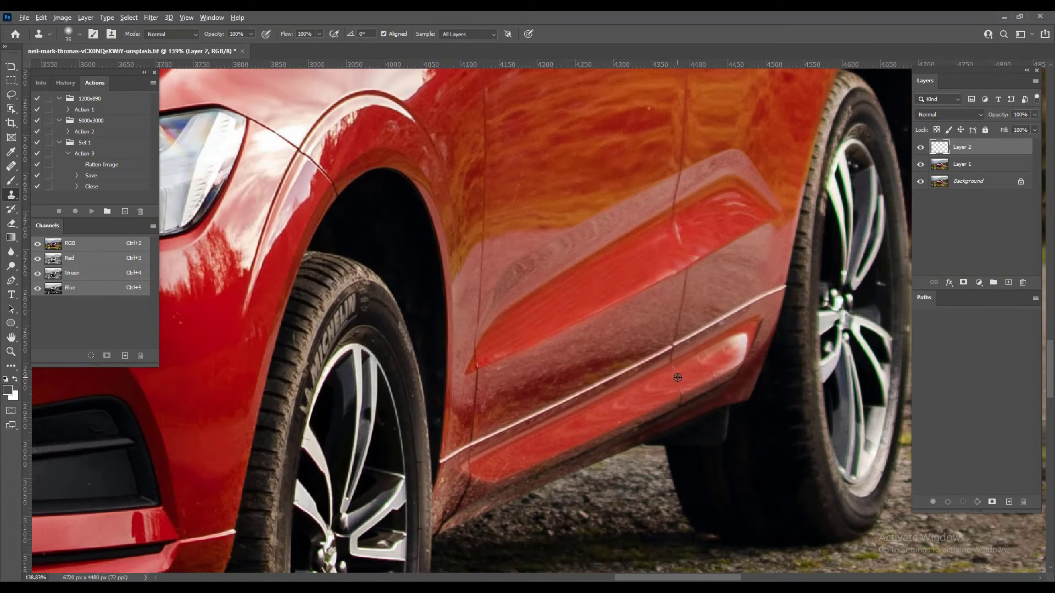
{"action": "mouse_move", "coordinate": [701, 361]}
{"action": "left_mouse_down"}
{"action": "mouse_move", "coordinate": [744, 338]}
{"action": "mouse_move", "coordinate": [668, 391]}
{"action": "left_mouse_up"}
{"action": "left_click", "coordinate": [699, 367], "text": "alt"}
{"action": "key", "text": "ctrl+alt+z"}
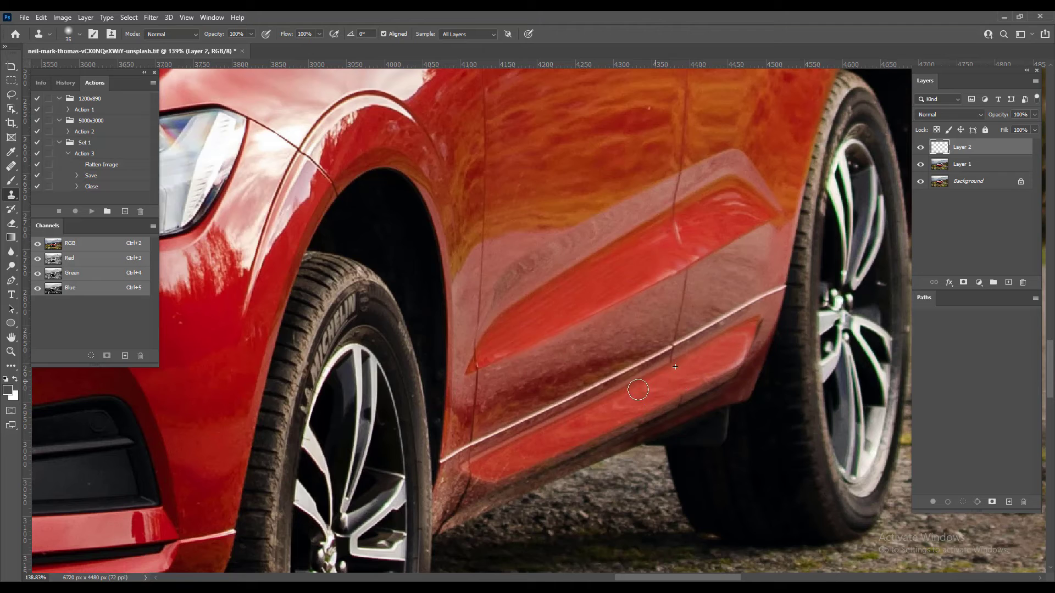
Step: Clone away the pale scratches on the lower rear door panel and the remaining light mark at the sill's rear end
{"action": "left_click", "coordinate": [706, 229], "text": "alt"}
{"action": "left_click_drag", "start_coordinate": [679, 237], "coordinate": [682, 239]}
{"action": "mouse_move", "coordinate": [742, 353]}
{"action": "left_mouse_down"}
{"action": "mouse_move", "coordinate": [707, 369]}
{"action": "mouse_move", "coordinate": [734, 352]}
{"action": "left_mouse_up"}
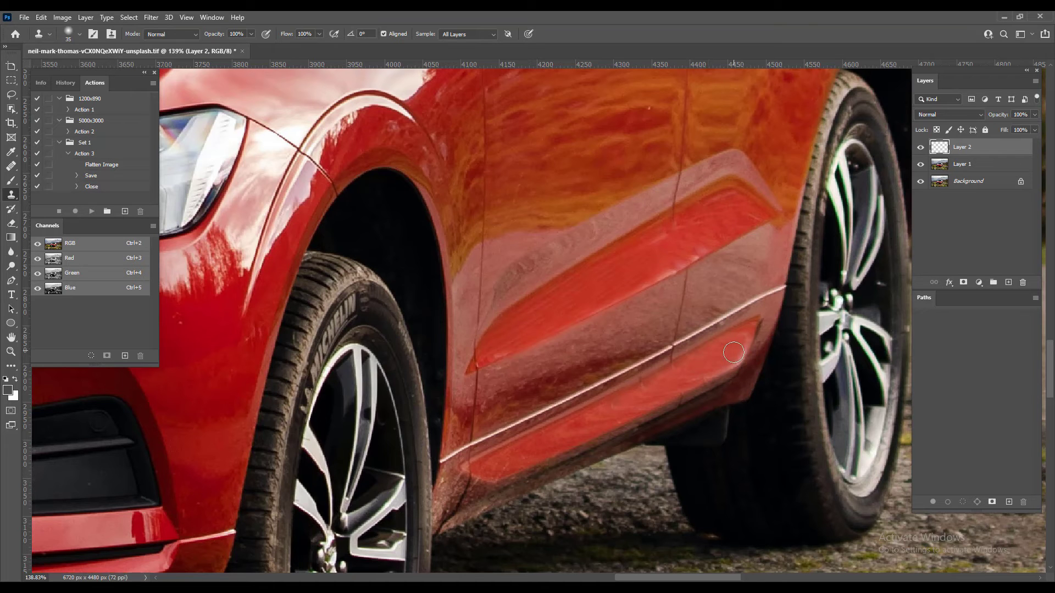
{"action": "scroll", "coordinate": [708, 355], "scroll_direction": "down", "scroll_amount": 3}
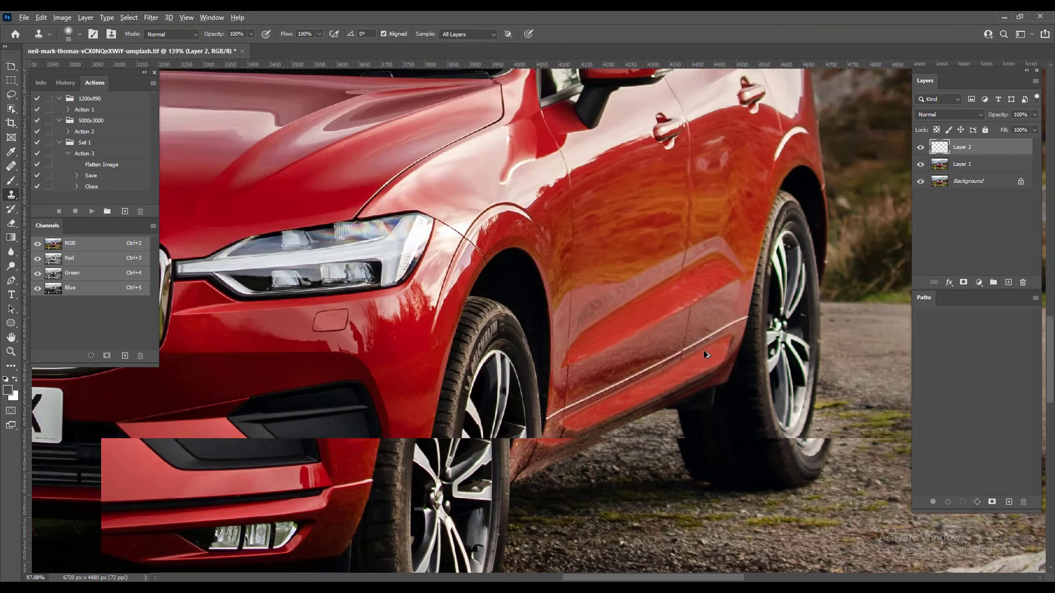
{"action": "scroll", "coordinate": [704, 353], "scroll_direction": "down", "scroll_amount": 3}
{"action": "left_click_drag", "start_coordinate": [705, 352], "coordinate": [670, 354]}
Step: Toggle the visibility of Layer 1 and Layer 1 copy to compare the damaged, retouched and Background versions of the hood
{"action": "mouse_move", "coordinate": [363, 588]}
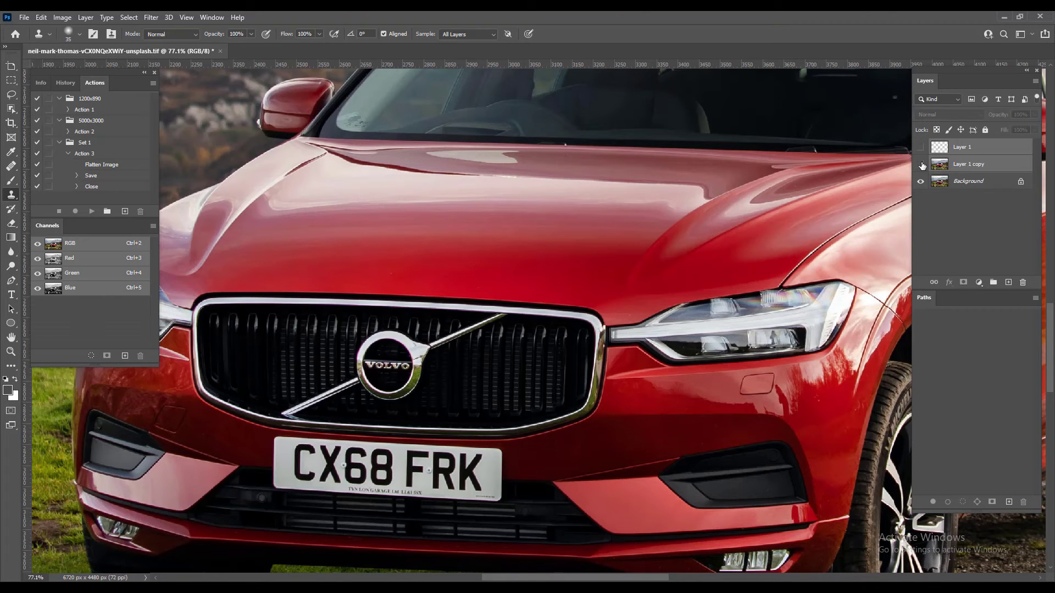
{"action": "left_click", "coordinate": [921, 165]}
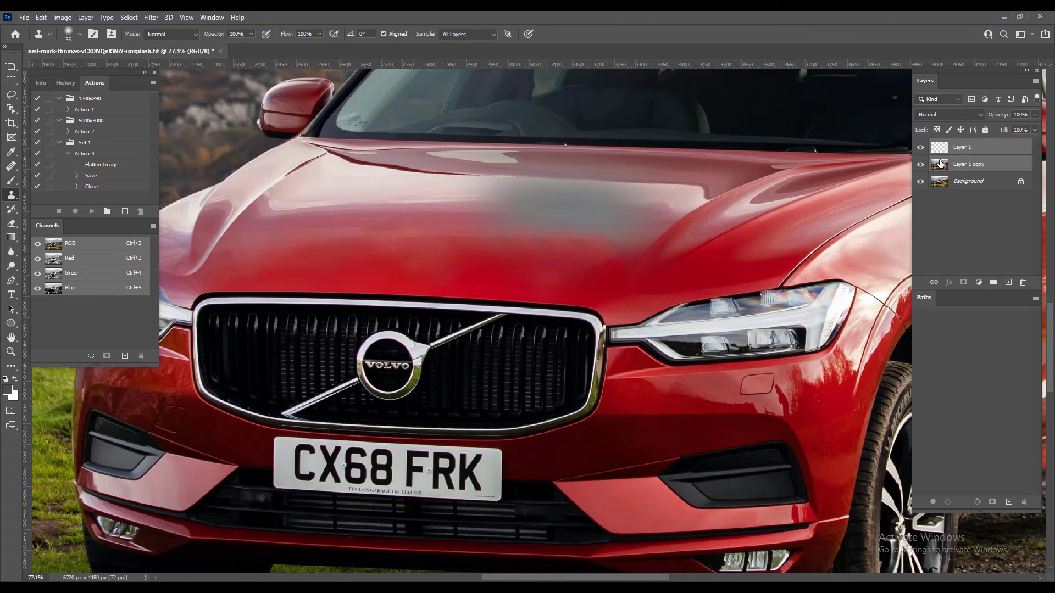
{"action": "left_click", "coordinate": [922, 148]}
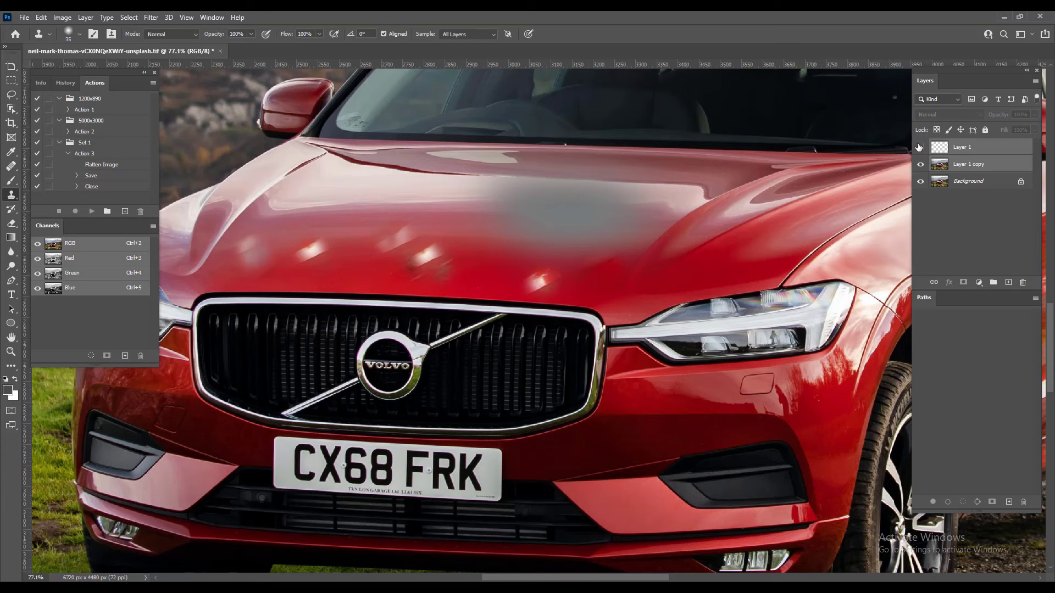
{"action": "left_click", "coordinate": [919, 147]}
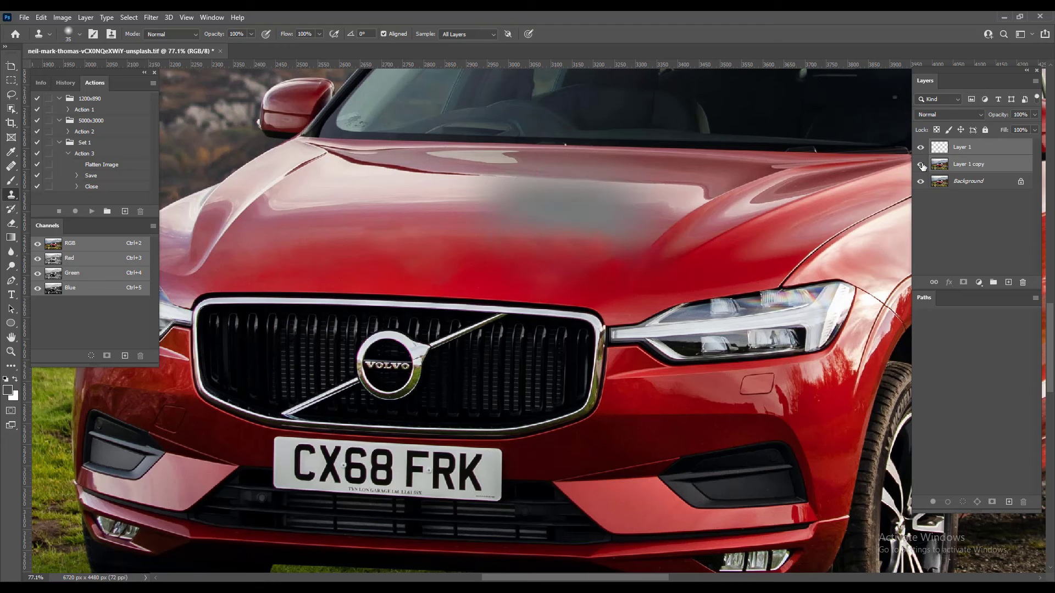
{"action": "left_click", "coordinate": [921, 150]}
{"action": "scroll", "coordinate": [778, 189], "scroll_direction": "down", "scroll_amount": 4}
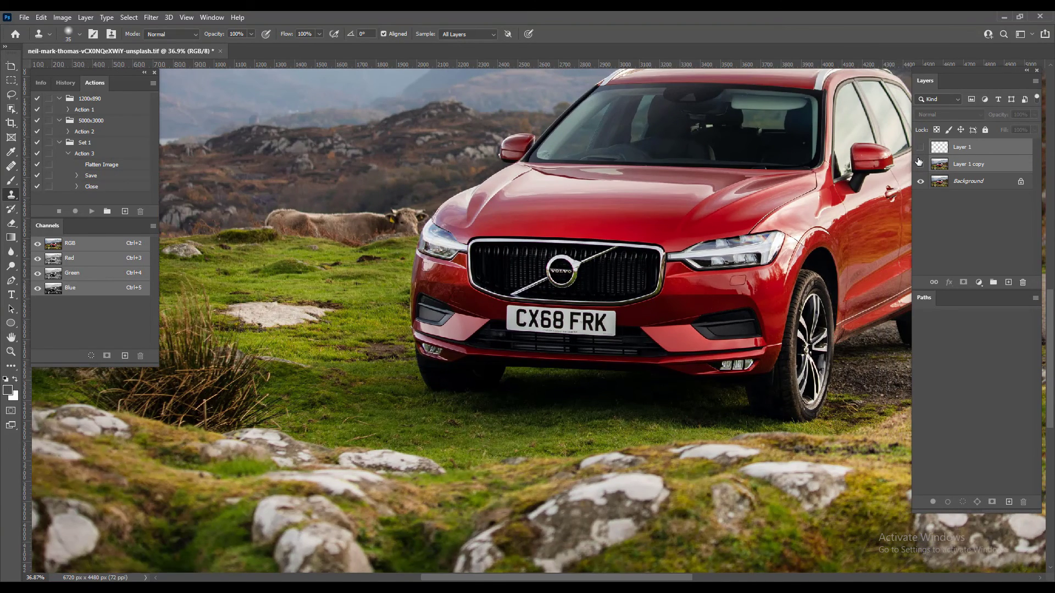
{"action": "left_click_drag", "start_coordinate": [849, 188], "coordinate": [764, 190]}
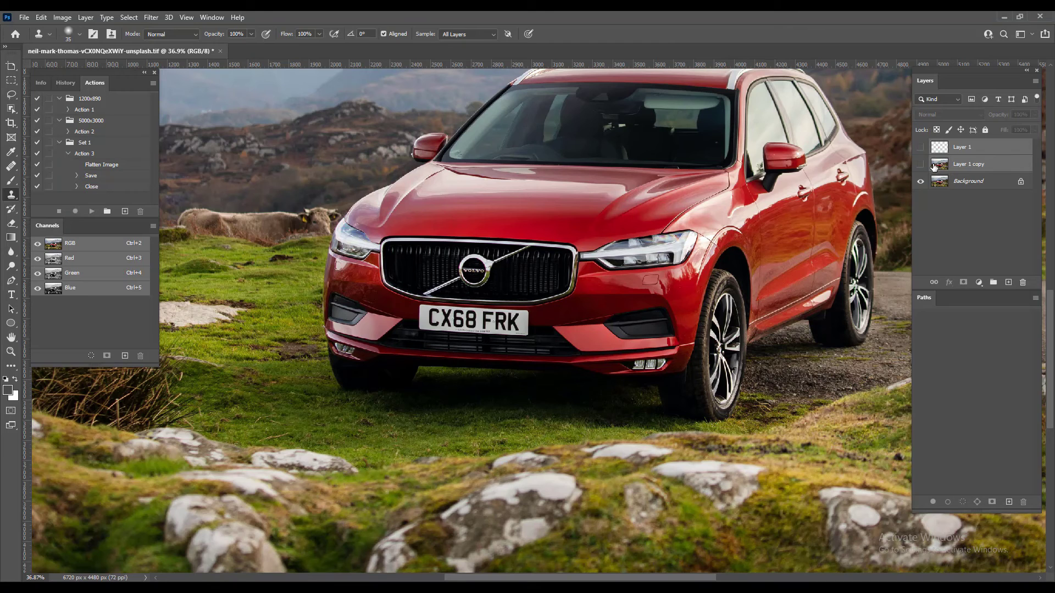
Step: Flatten the retouched car image into a single Background layer, declining to discard the hidden layers
{"action": "left_click", "coordinate": [1036, 82]}
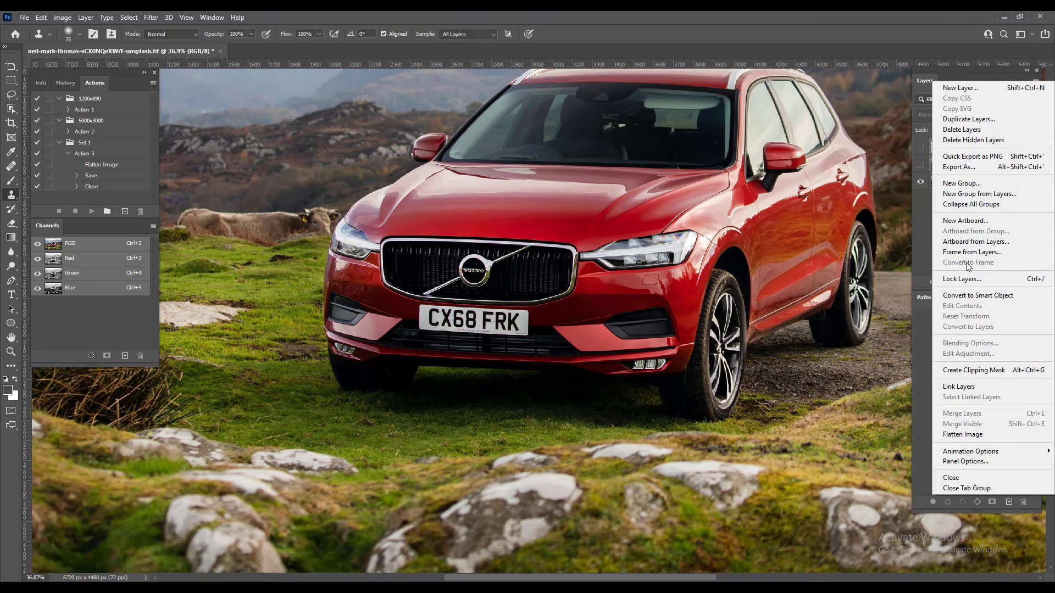
{"action": "left_click", "coordinate": [957, 435]}
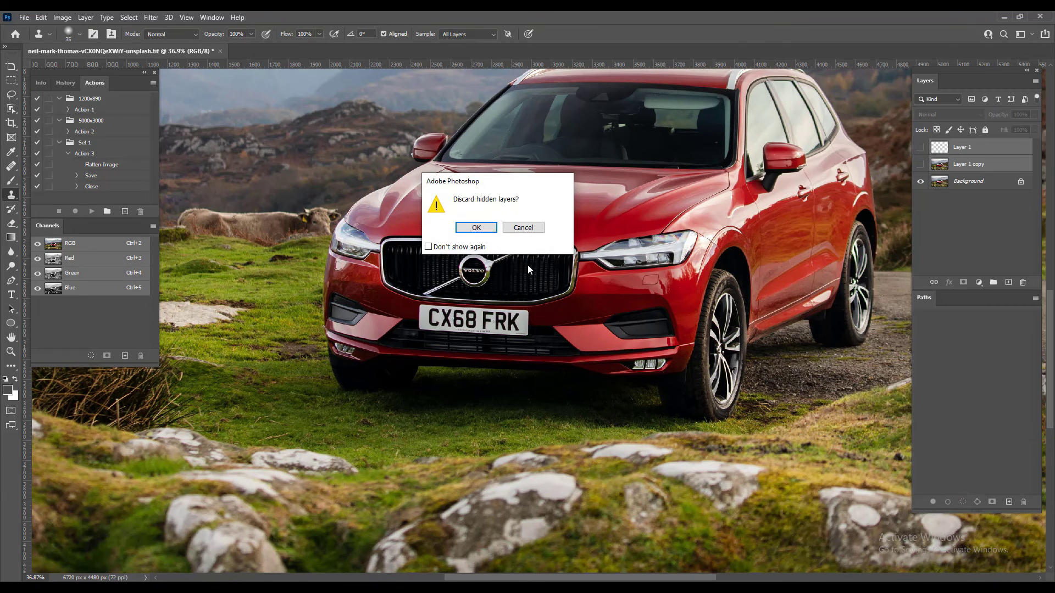
{"action": "left_click", "coordinate": [523, 227]}
{"action": "scroll", "coordinate": [754, 278], "scroll_direction": "up", "scroll_amount": 4}
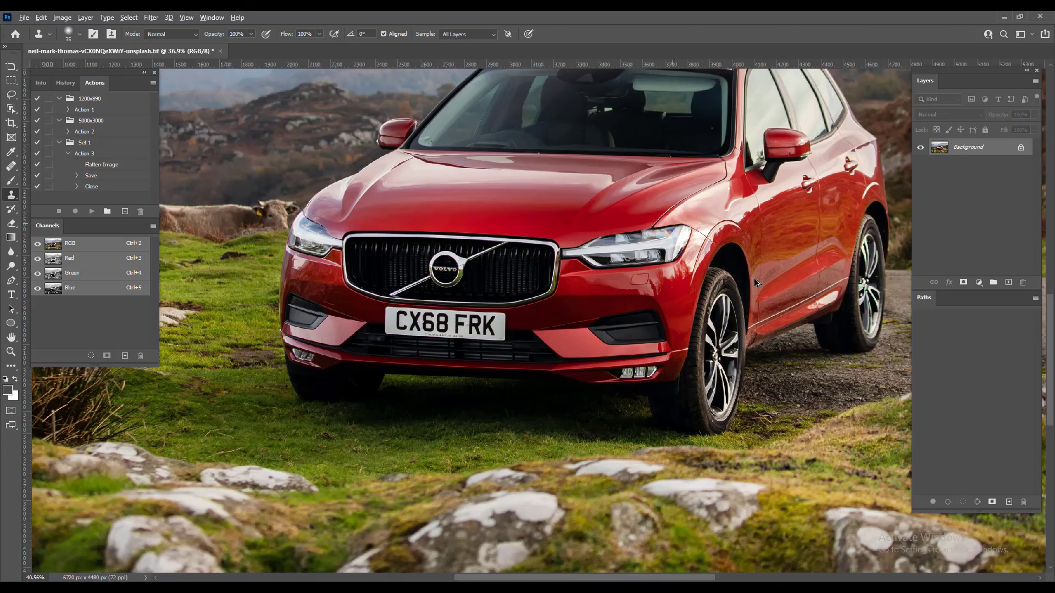
{"action": "scroll", "coordinate": [753, 278], "scroll_direction": "down", "scroll_amount": 4}
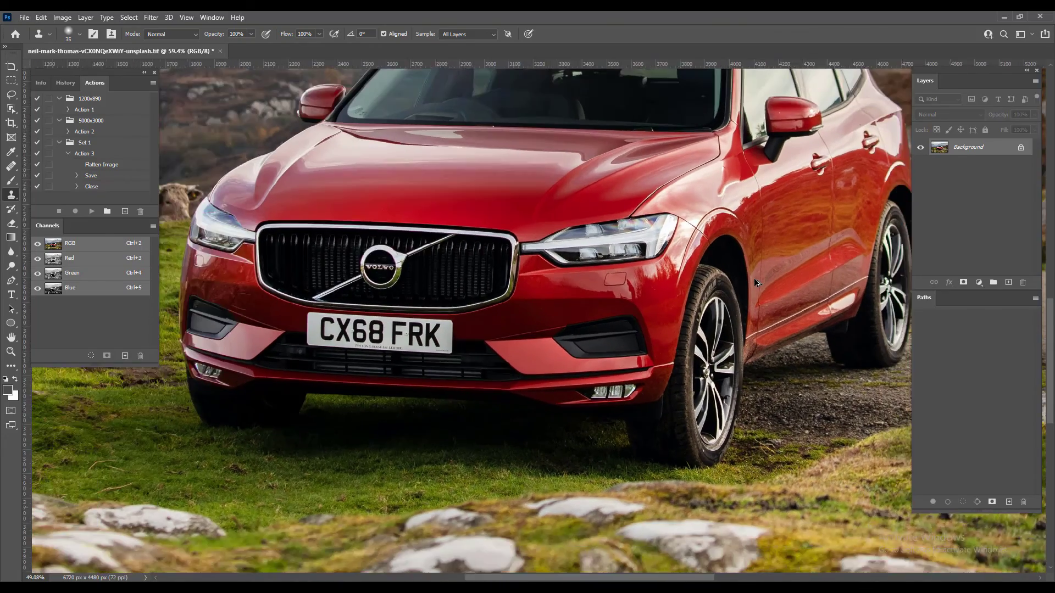
{"action": "scroll", "coordinate": [756, 282], "scroll_direction": "down", "scroll_amount": 1}
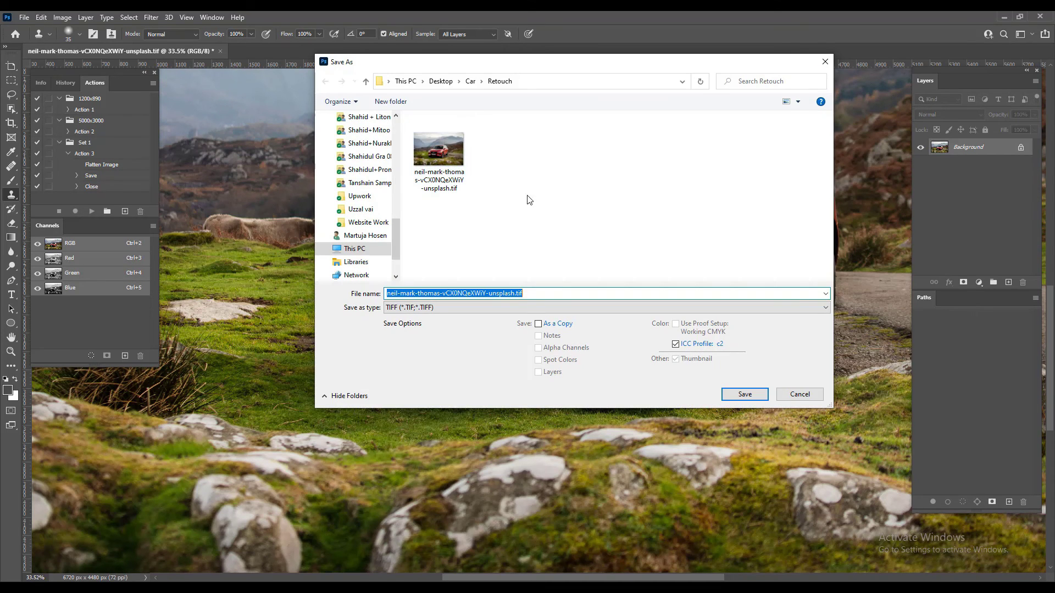
Step: Create a folder named ok inside the Retouch folder and open it as the save location
{"action": "right_click", "coordinate": [536, 189]}
{"action": "mouse_move", "coordinate": [567, 318]}
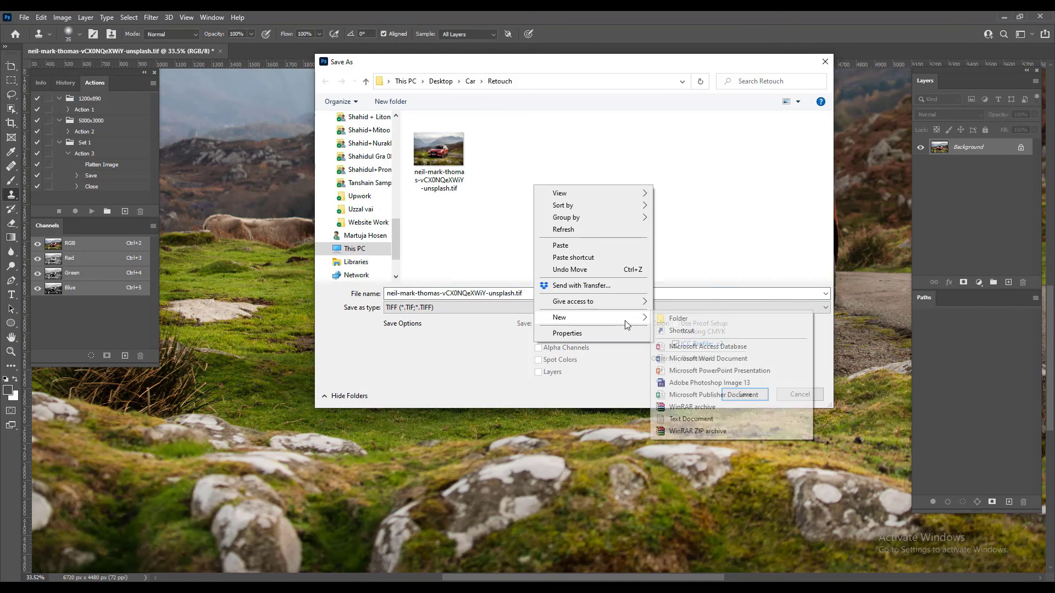
{"action": "left_click", "coordinate": [679, 318]}
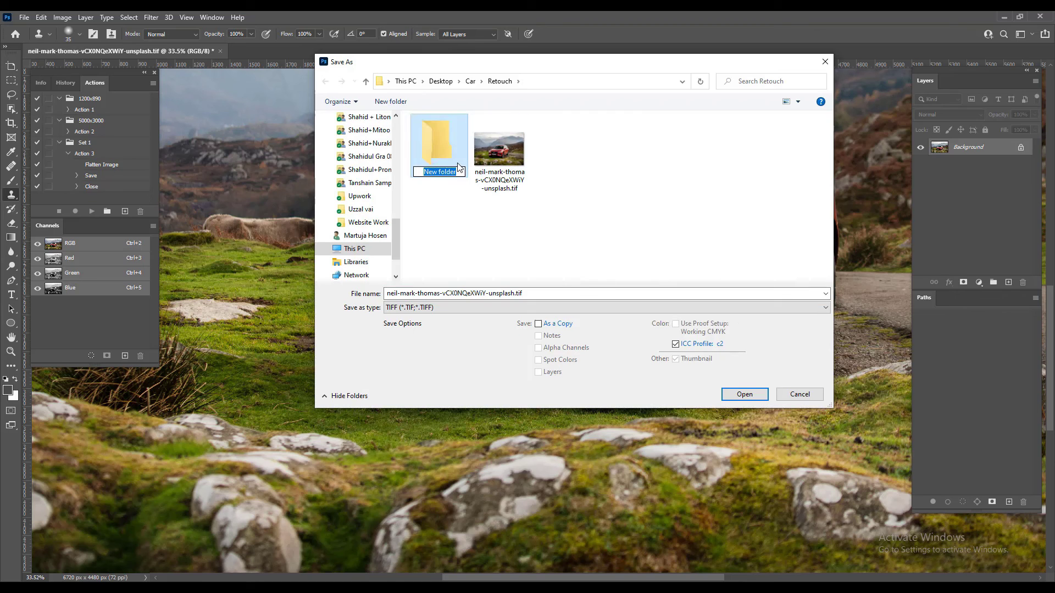
{"action": "type", "text": "ok"}
{"action": "double_click", "coordinate": [443, 145]}
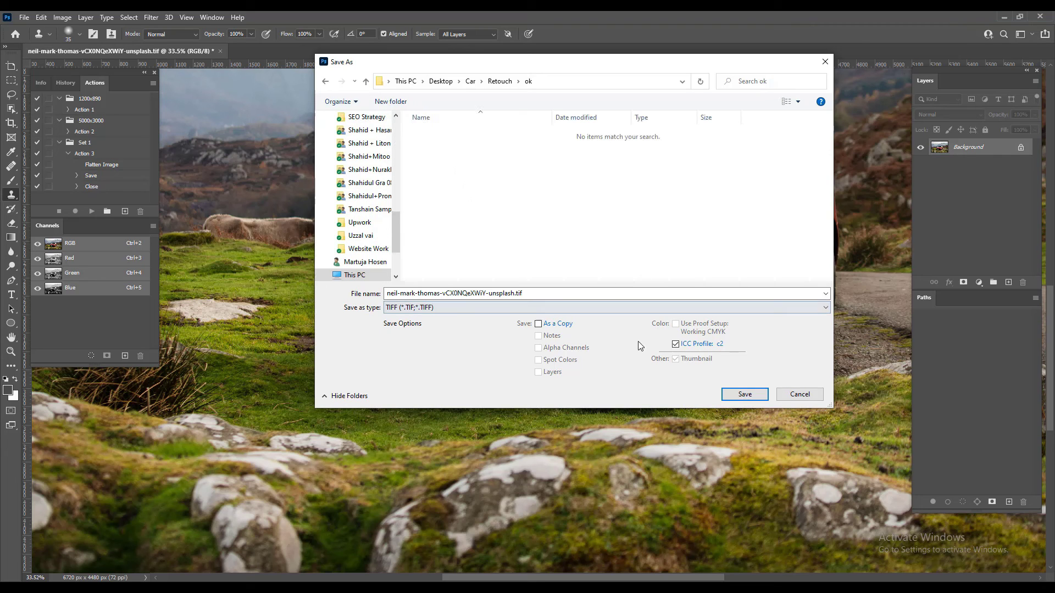
Step: Save the flattened image as a progressive JPEG at quality 12 (Maximum) with 3 scans, and close the document
{"action": "left_click", "coordinate": [652, 307]}
{"action": "left_click", "coordinate": [445, 392]}
{"action": "left_click", "coordinate": [743, 395]}
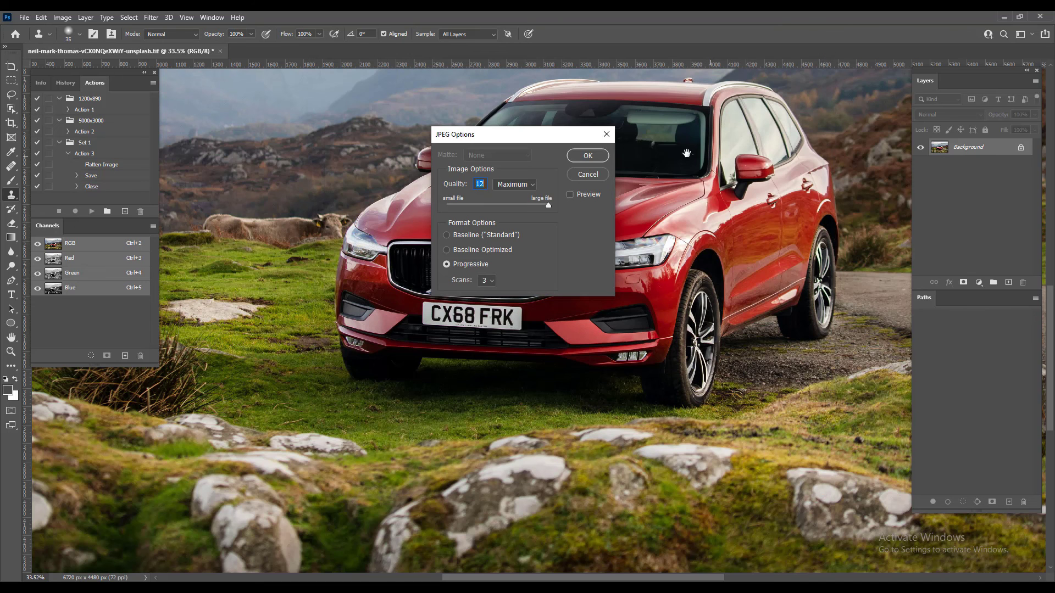
{"action": "left_click", "coordinate": [585, 156]}
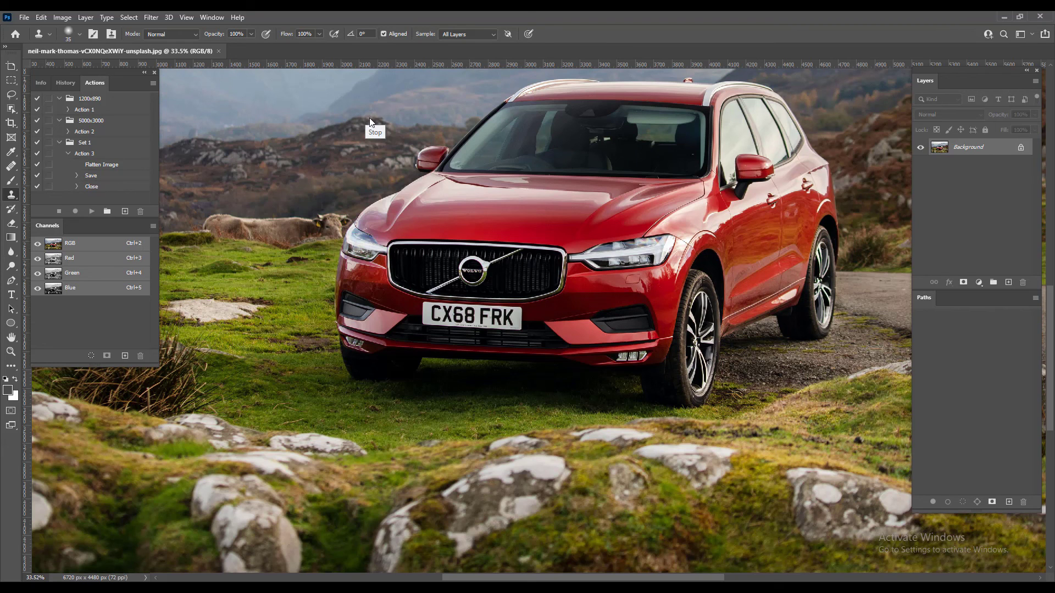
{"action": "key", "text": "ctrl+w"}
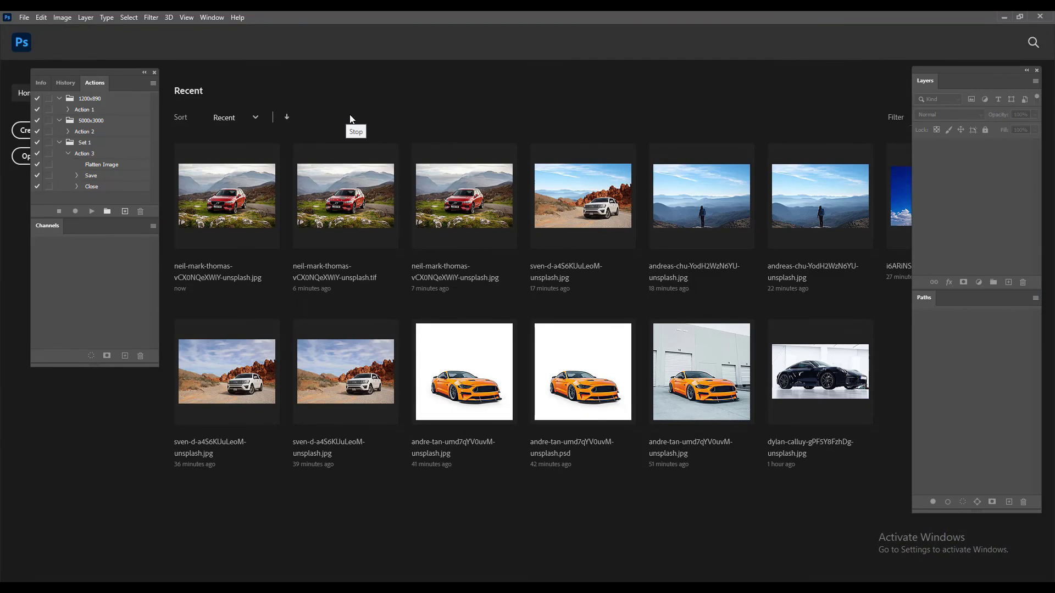